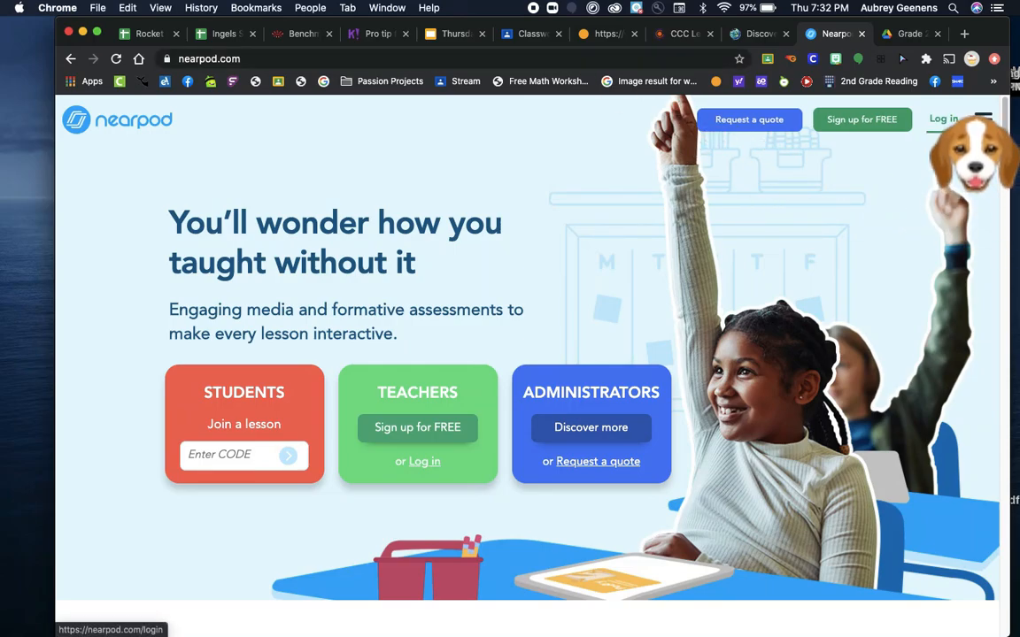
Log in to the teacher account and open a Quick Launch Collaborate Board for editing
{"action": "left_click", "coordinate": [953, 126]}
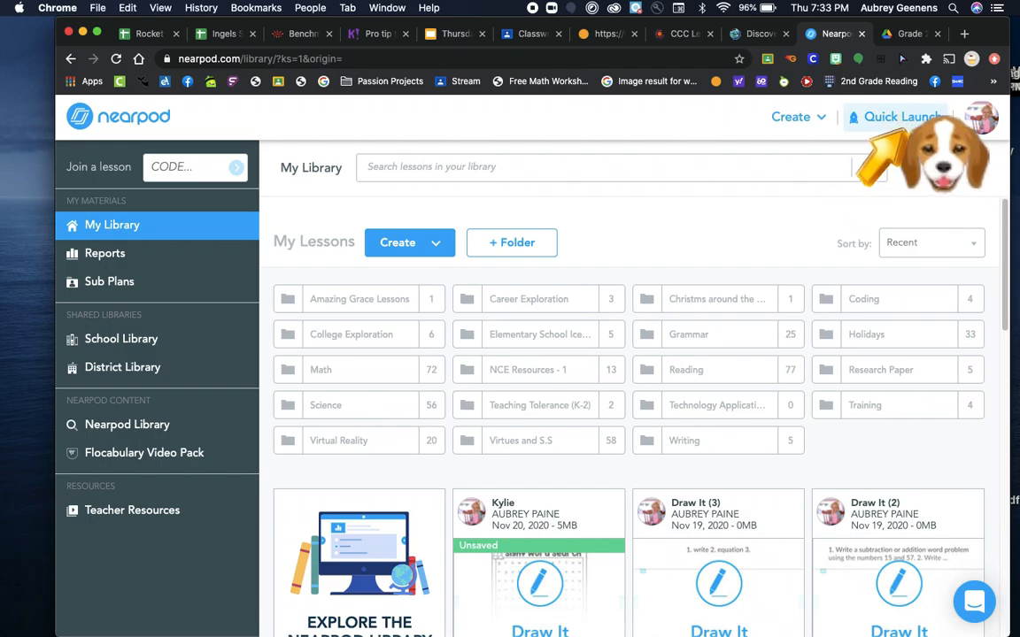
{"action": "left_click", "coordinate": [916, 121]}
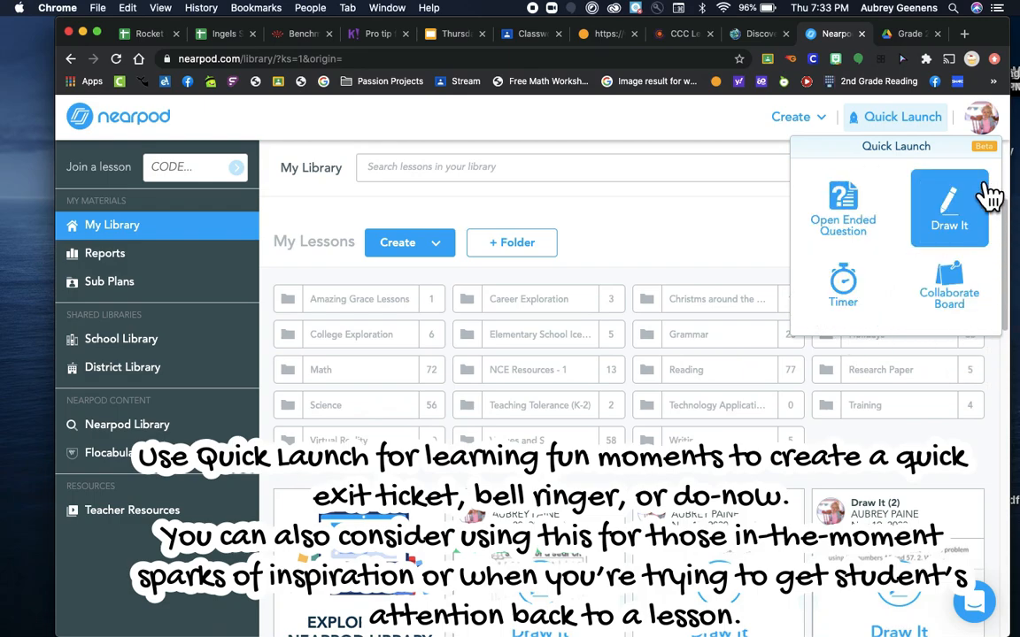
{"action": "left_click", "coordinate": [978, 306]}
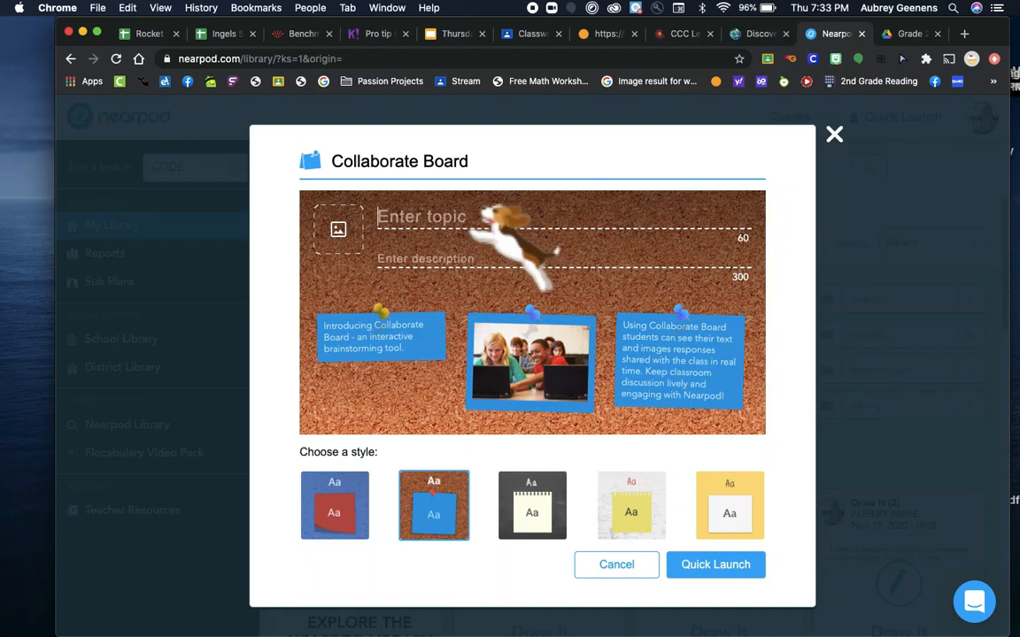
Enter the topic "What was the main idea of the story?" and the "Explain how you know" sentence-starter description, and launch the board
{"action": "type", "text": "What was the main idea of the story?"}
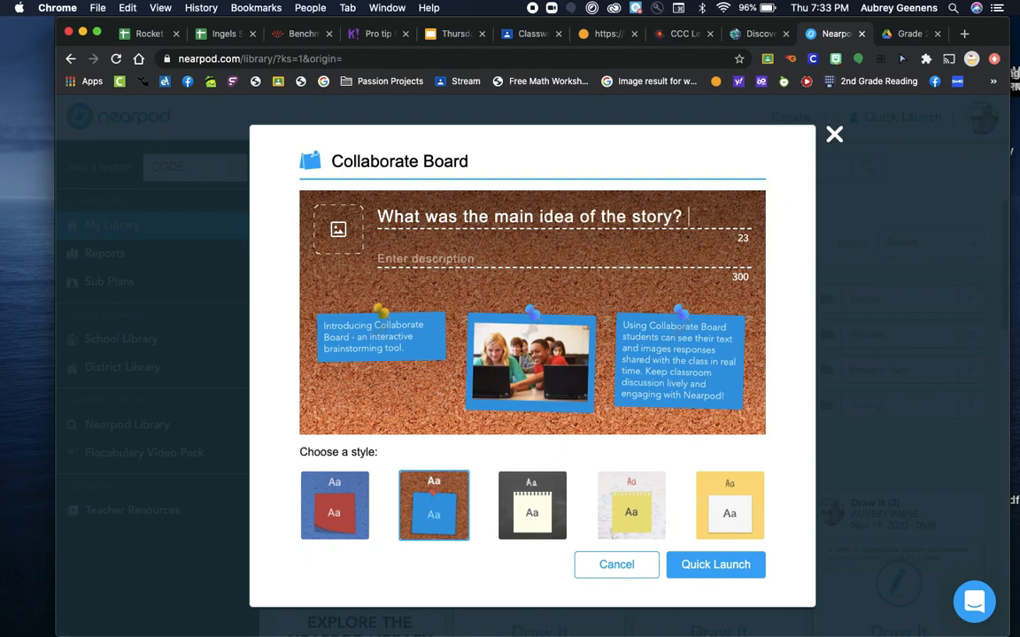
{"action": "type", "text": "Ex"}
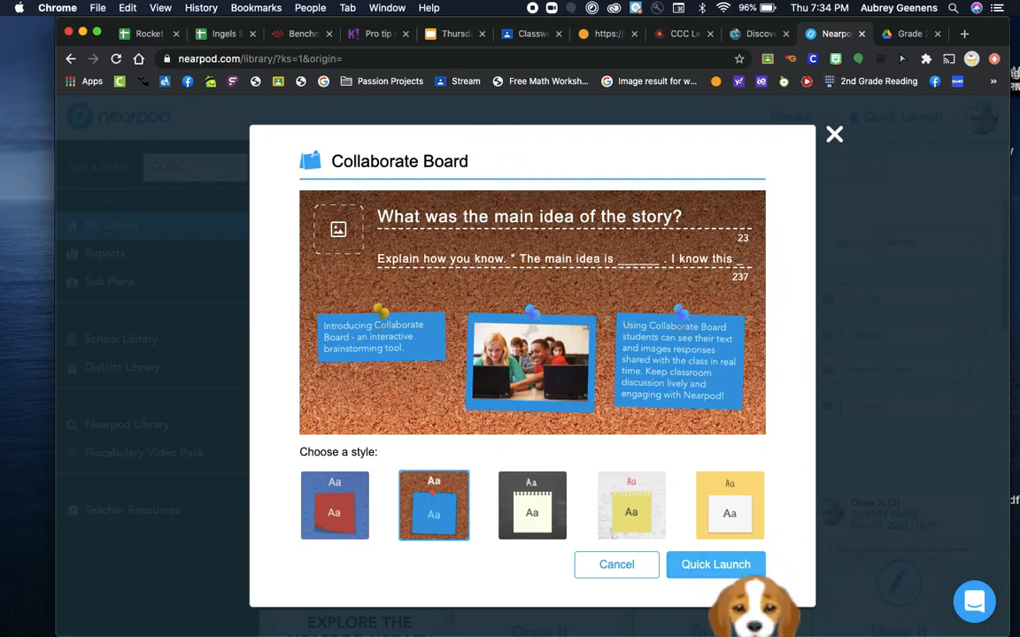
{"action": "left_click", "coordinate": [721, 565]}
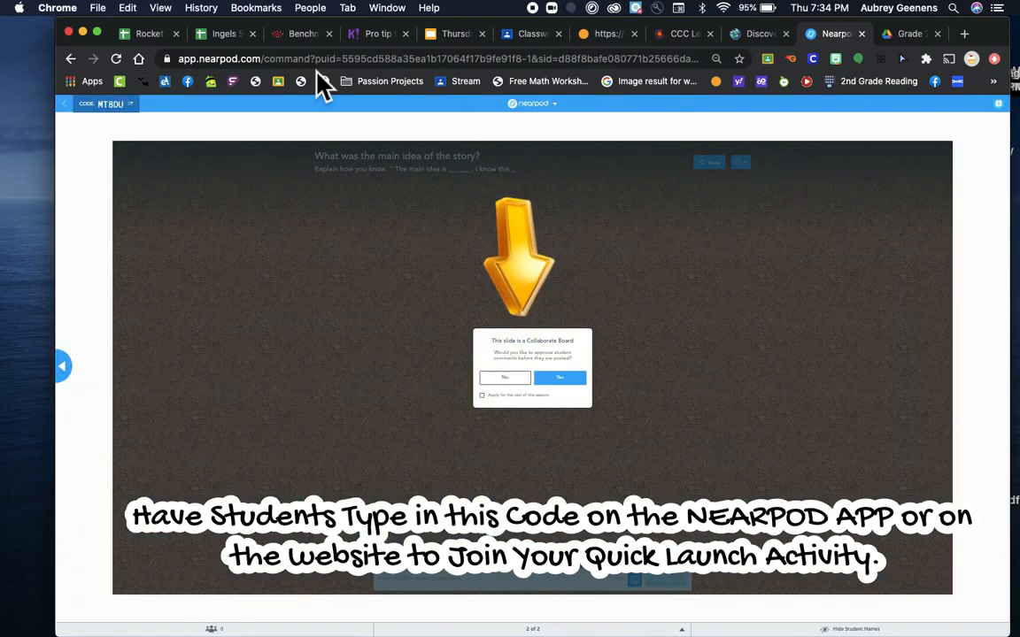
Exit the live Collaborate Board session and create a new lesson
{"action": "left_click", "coordinate": [63, 100]}
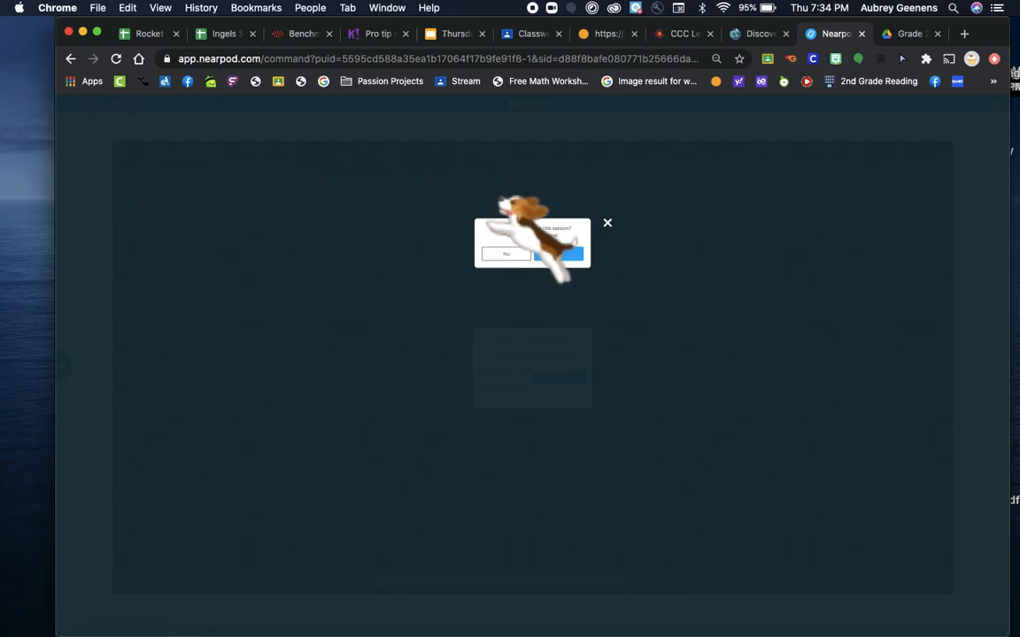
{"action": "left_click", "coordinate": [558, 254]}
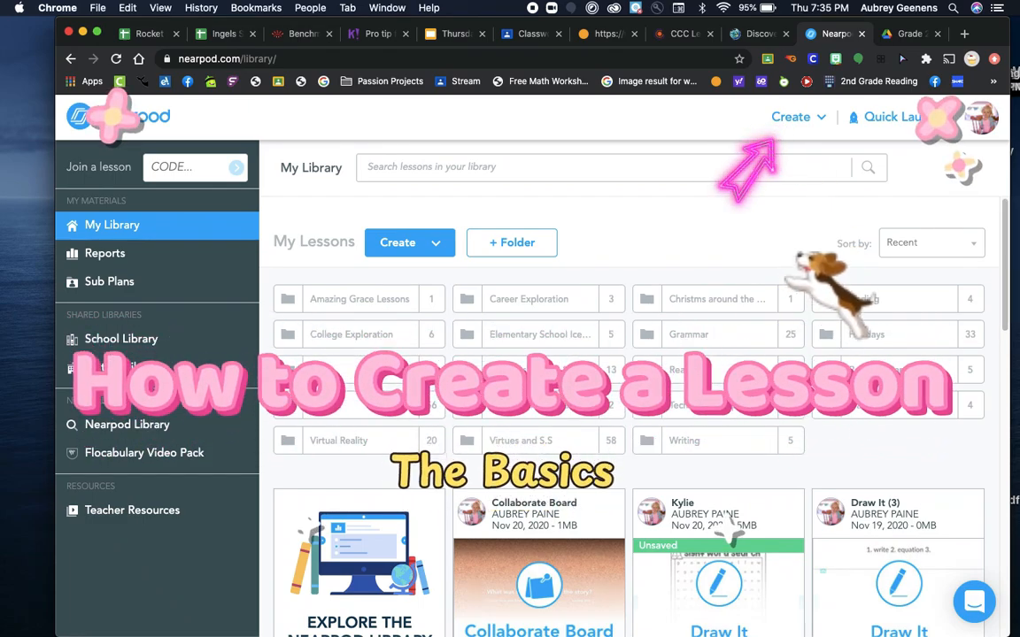
{"action": "left_click", "coordinate": [788, 123]}
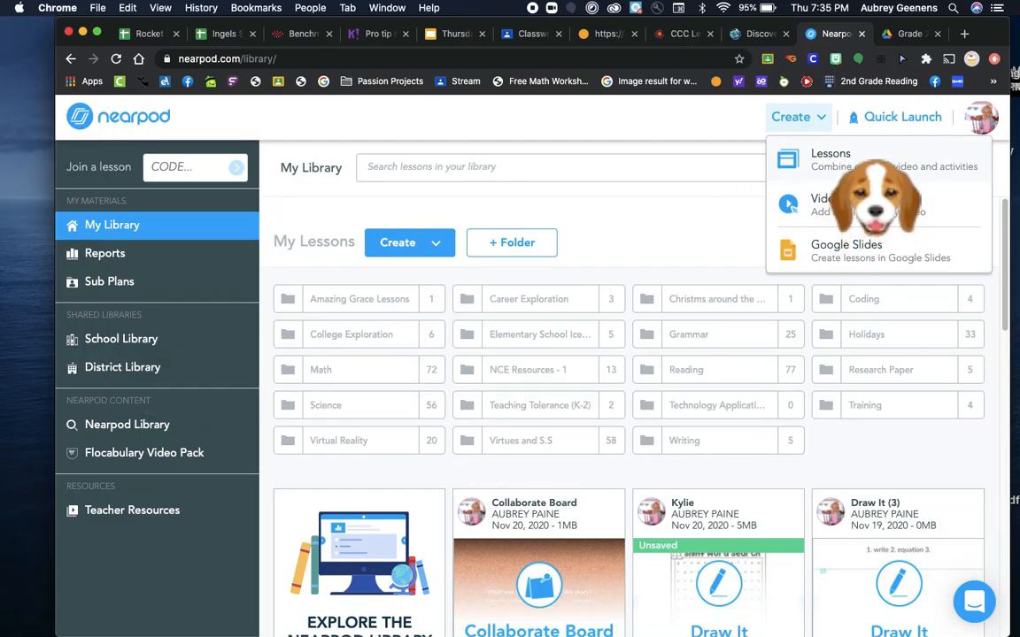
{"action": "left_click", "coordinate": [872, 161]}
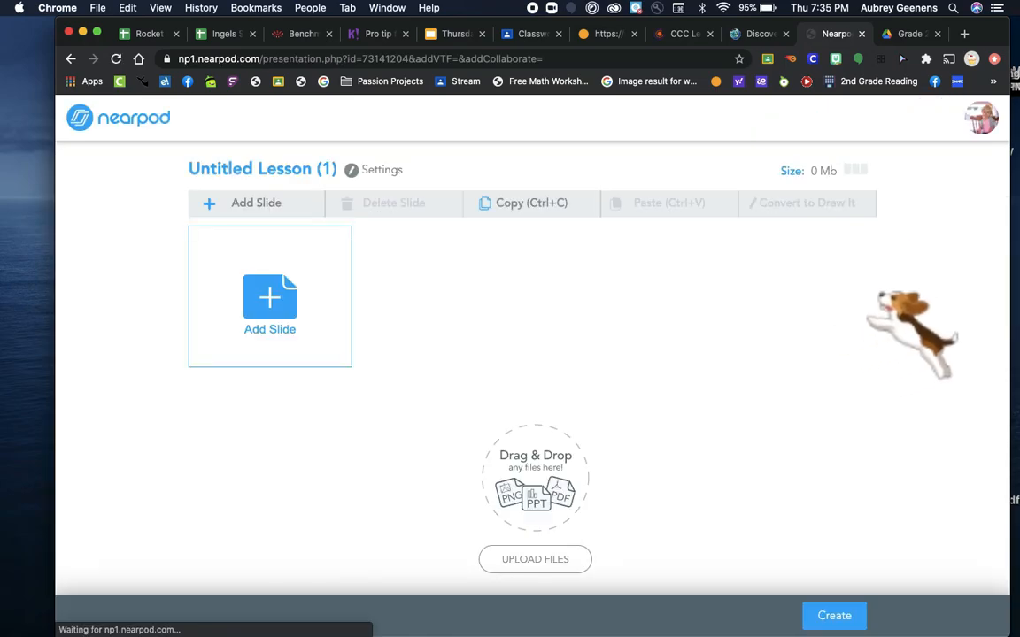
Rename the untitled lesson as "Example"
{"action": "left_click", "coordinate": [305, 168]}
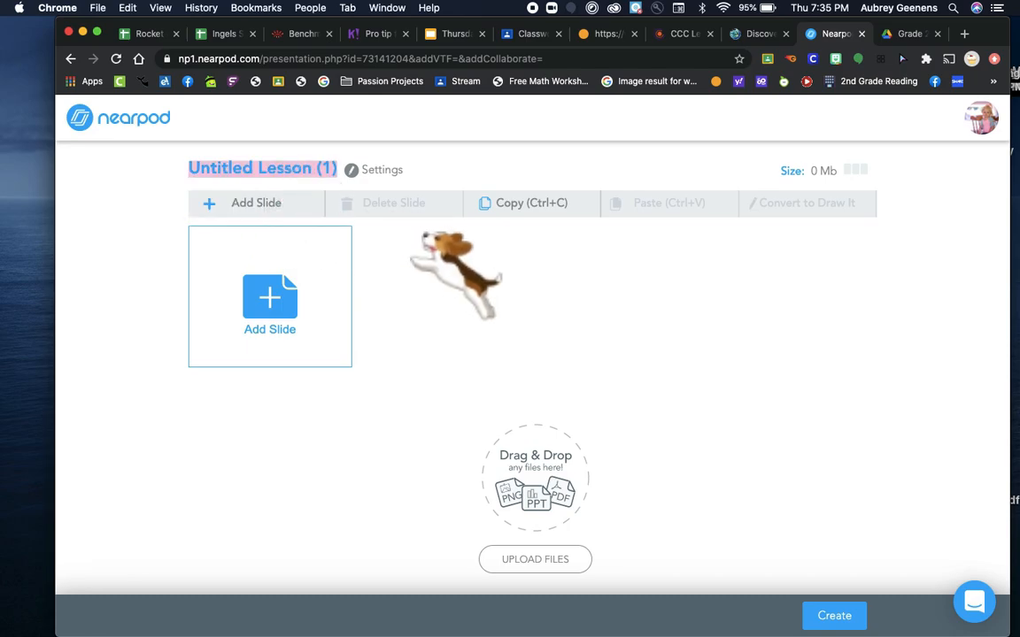
{"action": "type", "text": "Example"}
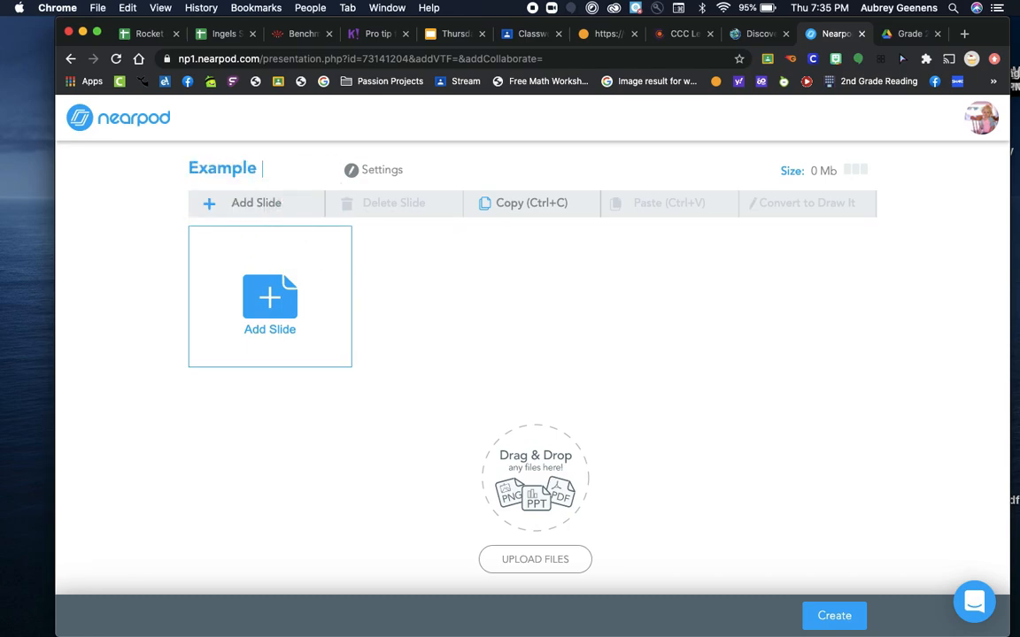
{"action": "left_click", "coordinate": [471, 171]}
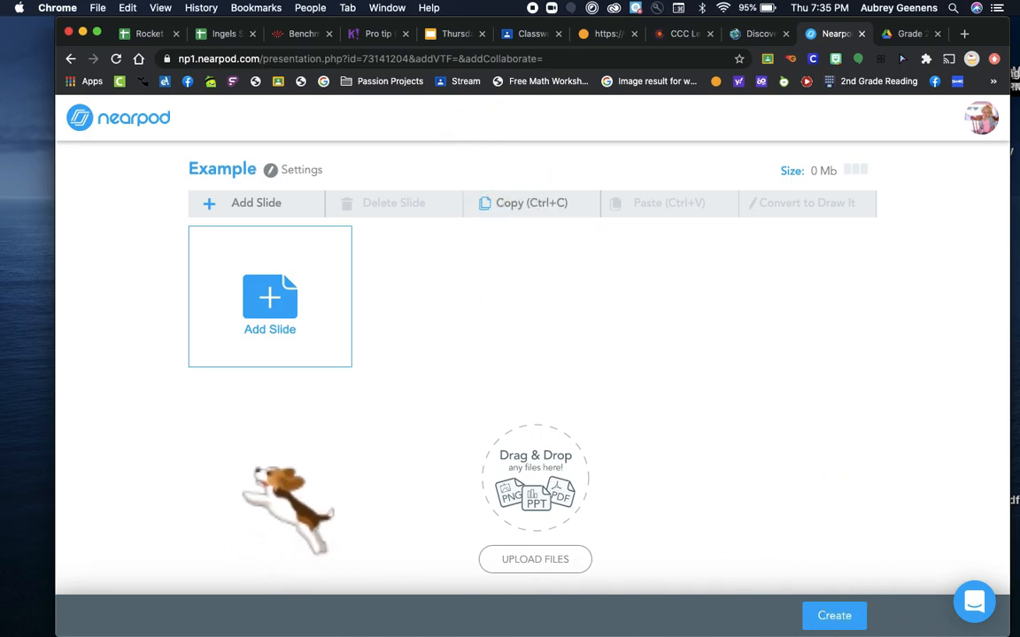
Add a Draw It activity with the instructions "Complete the word search while we wait for students to log in."
{"action": "left_click", "coordinate": [292, 315]}
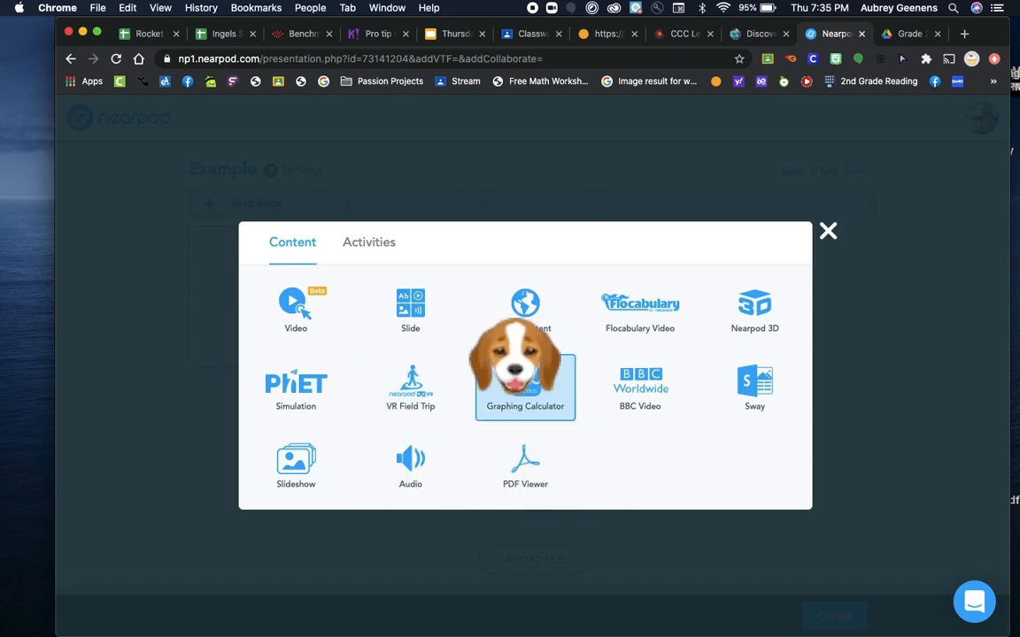
{"action": "left_click", "coordinate": [369, 246]}
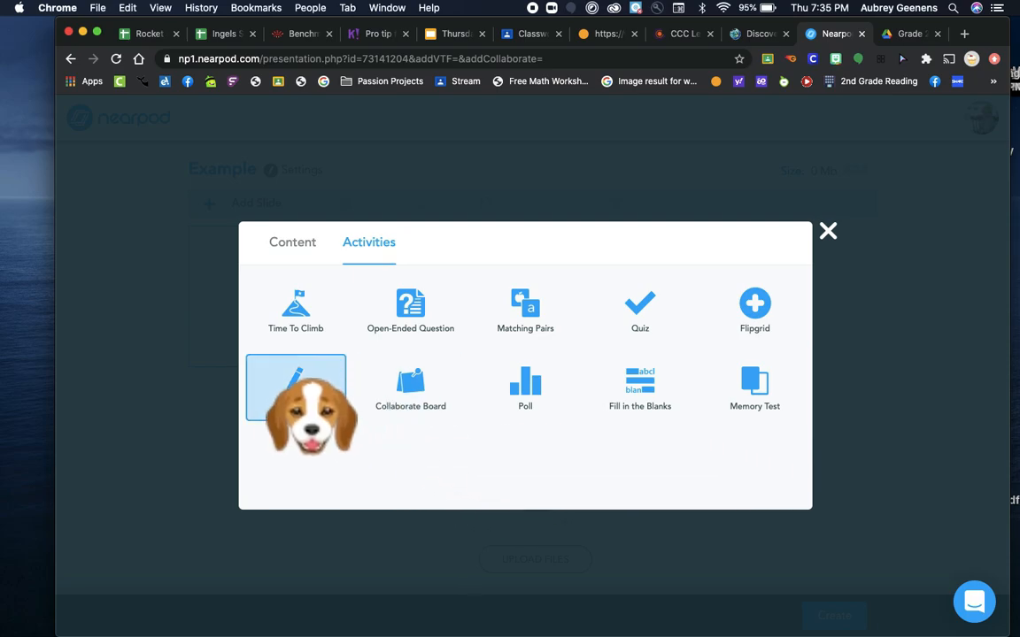
{"action": "left_click", "coordinate": [296, 390]}
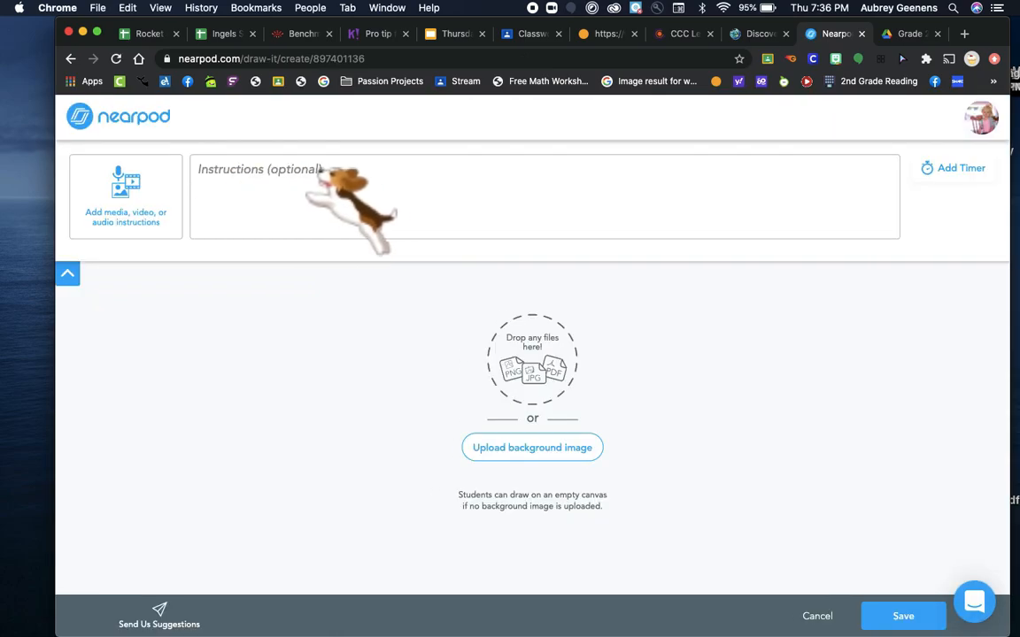
{"action": "left_click", "coordinate": [296, 191]}
{"action": "type", "text": "C"}
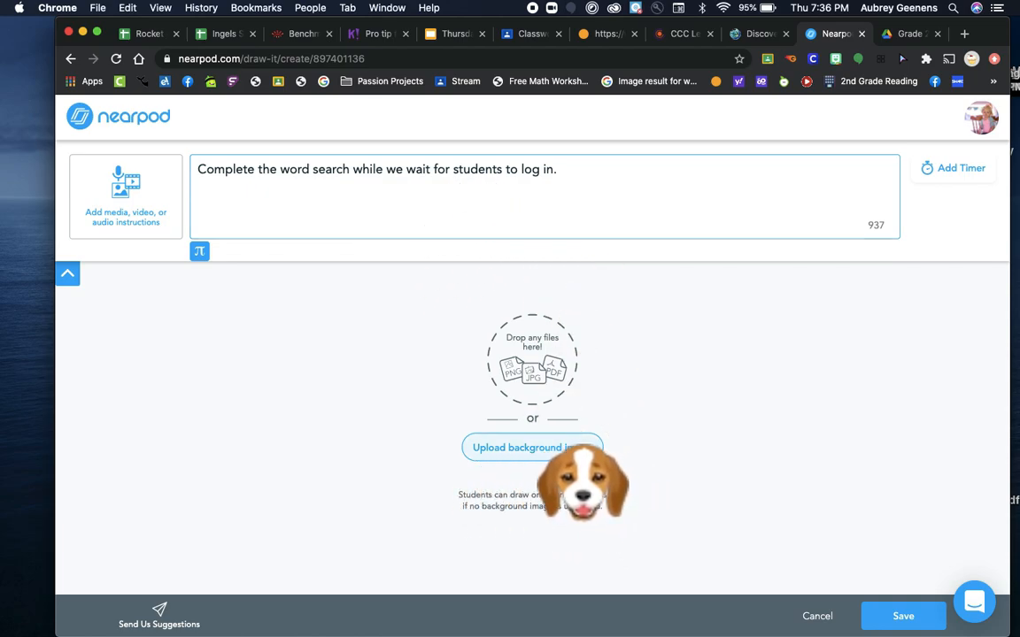
Search for "sight word word search", use the Sight Word Search #6 image as the Draw It background, and save the activity
{"action": "left_click", "coordinate": [531, 447]}
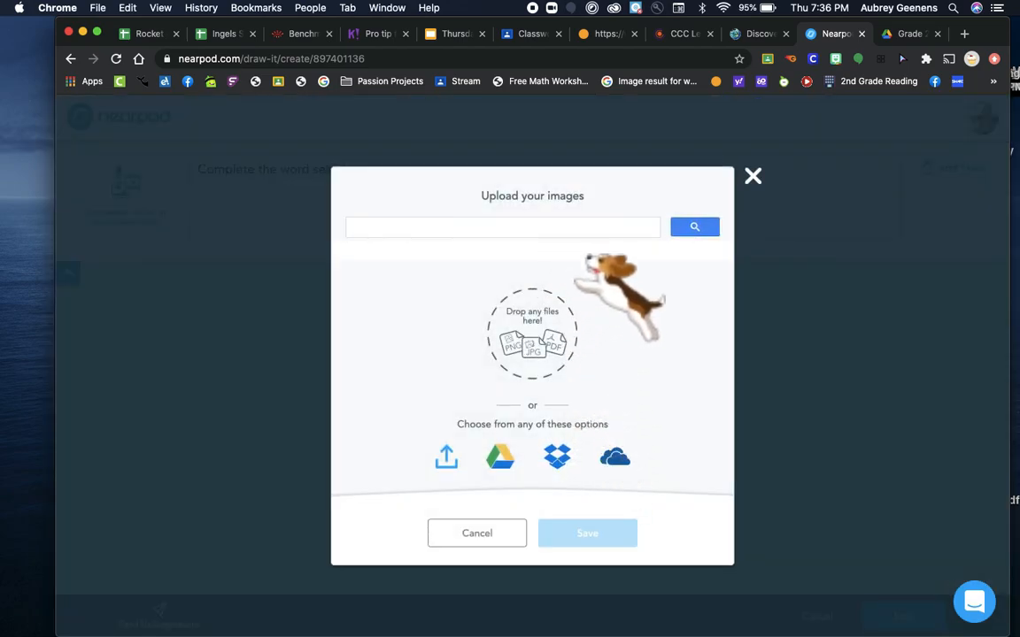
{"action": "type", "text": "sight word "}
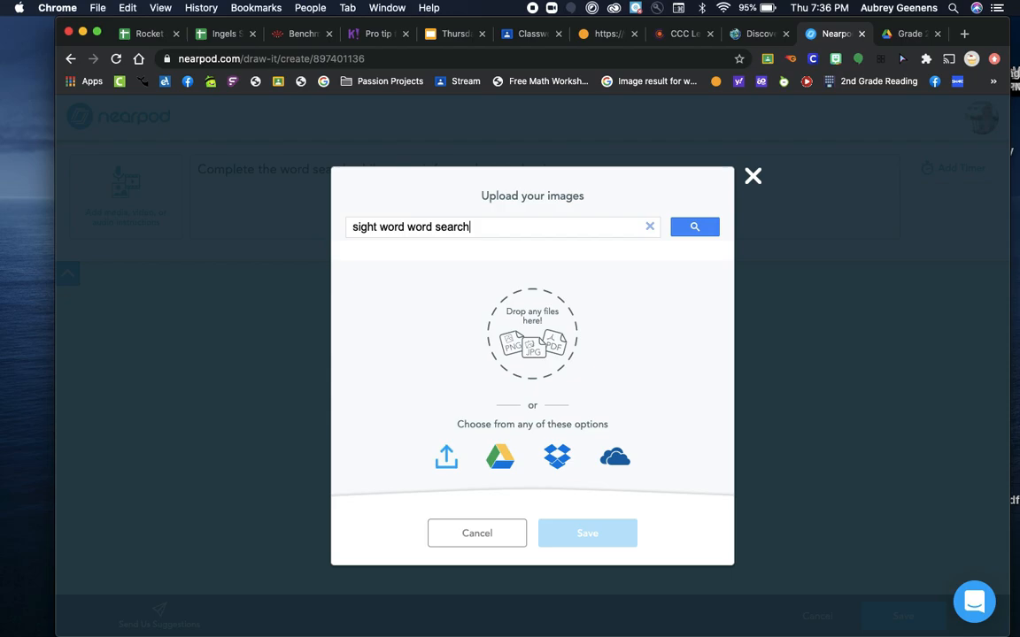
{"action": "type", "text": "word search"}
{"action": "key", "text": "Return"}
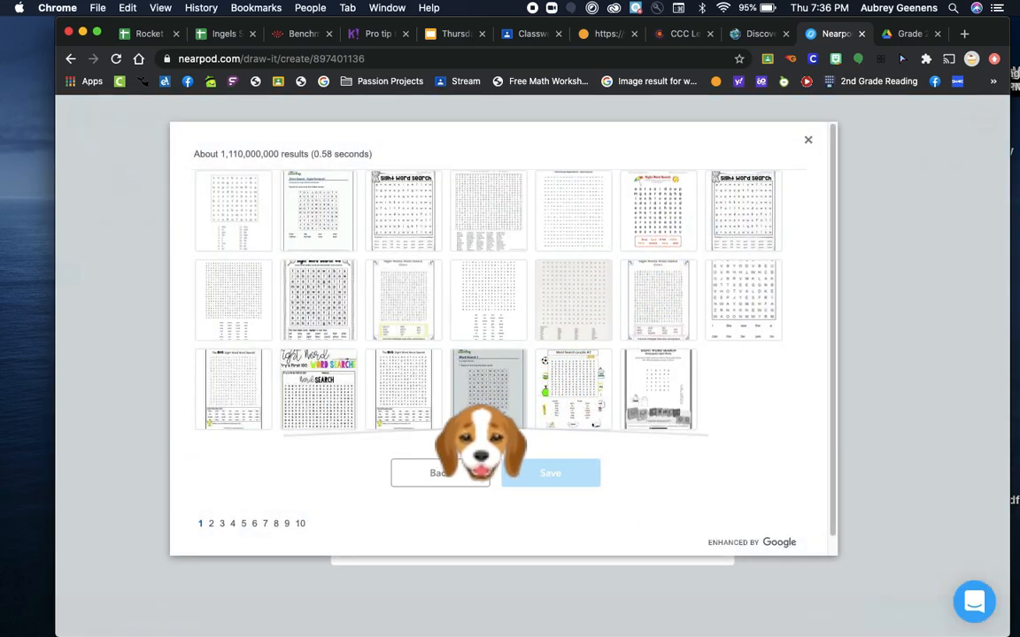
{"action": "left_click", "coordinate": [317, 299]}
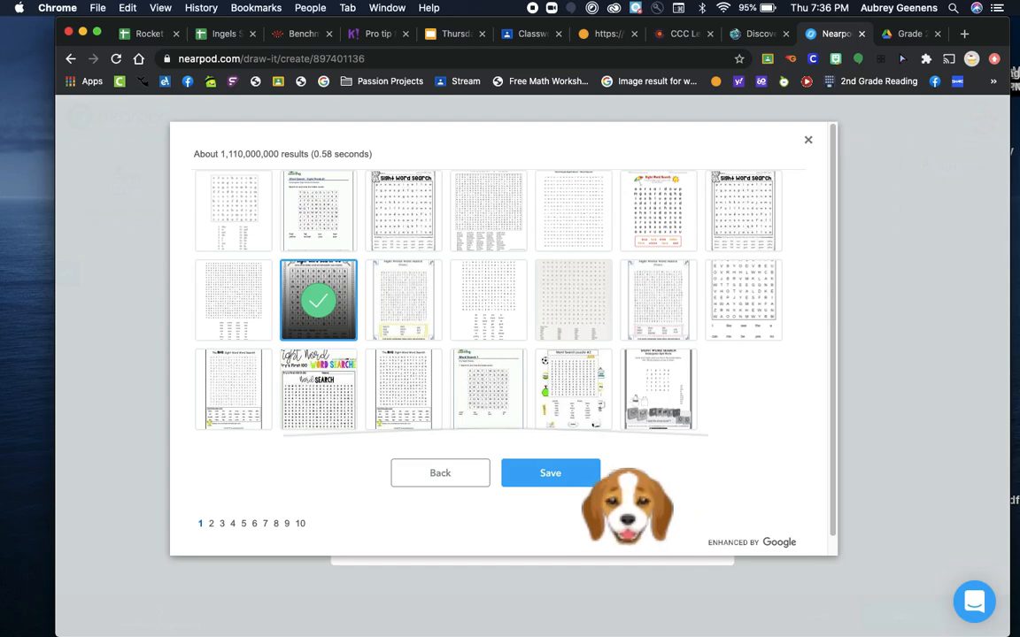
{"action": "left_click", "coordinate": [550, 473]}
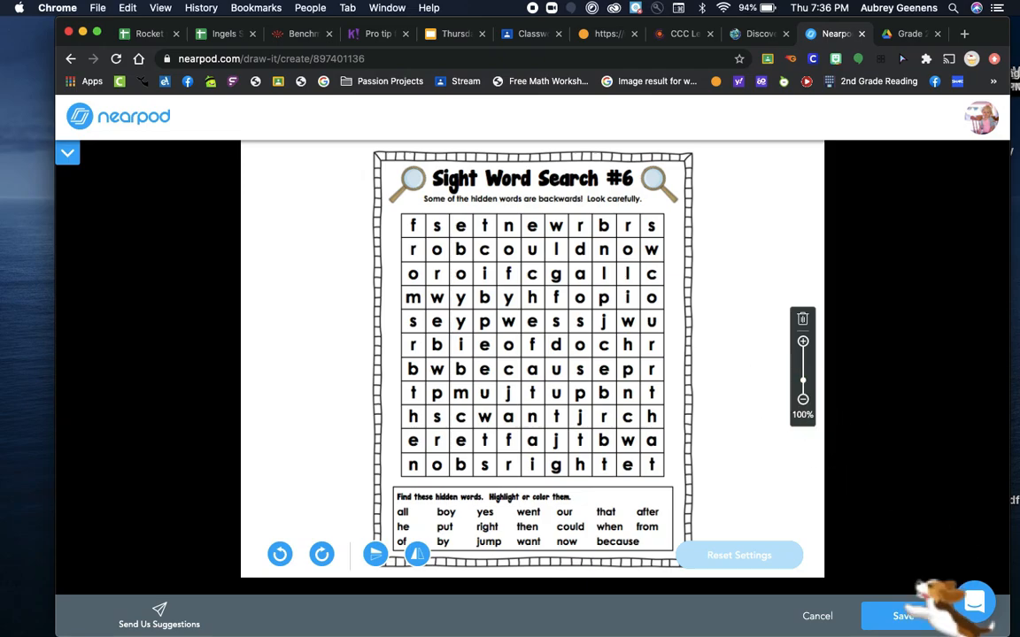
{"action": "left_click", "coordinate": [902, 617]}
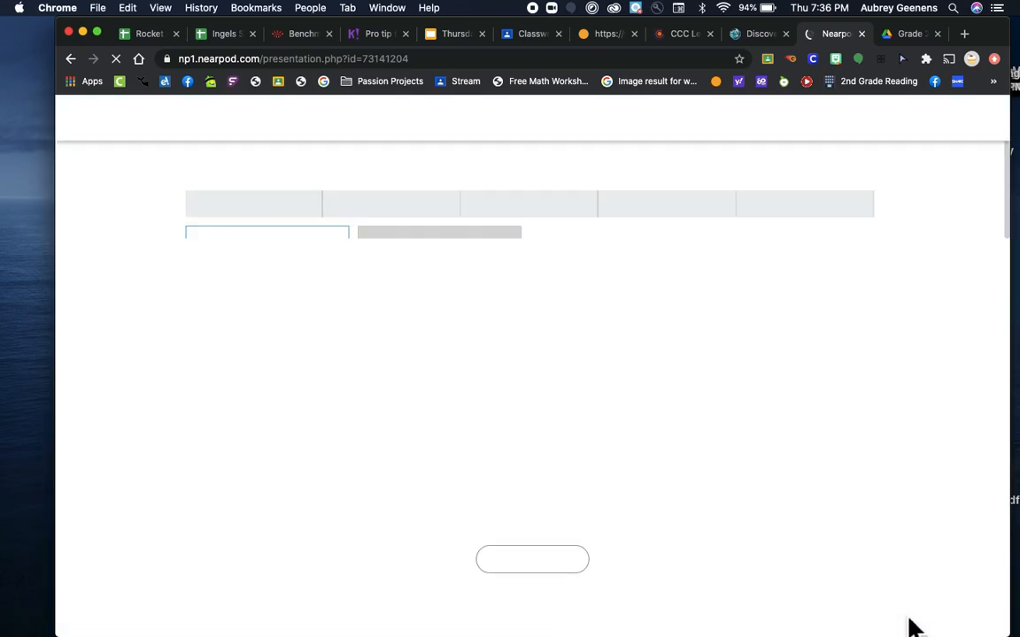
{"action": "left_click", "coordinate": [444, 302]}
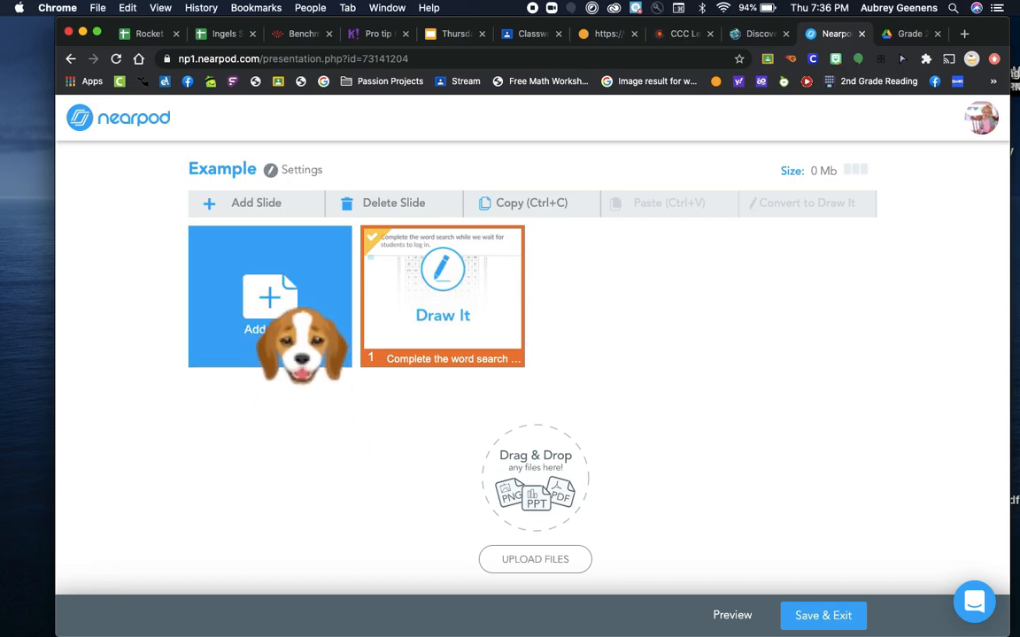
Add a content slide to the lesson with the title "I can visualize the story."
{"action": "left_click", "coordinate": [291, 319]}
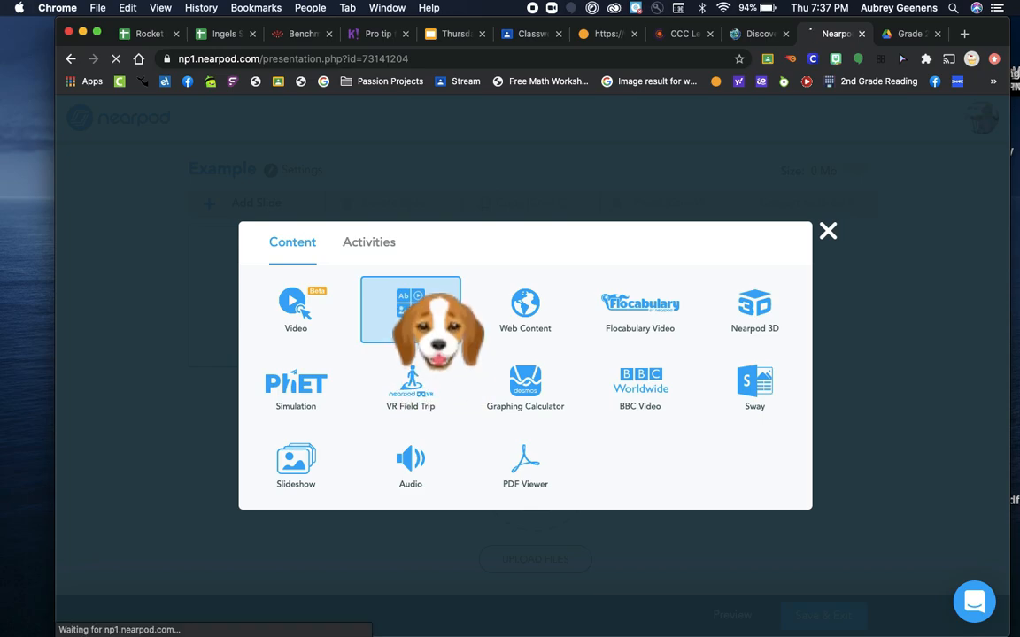
{"action": "left_click", "coordinate": [410, 310]}
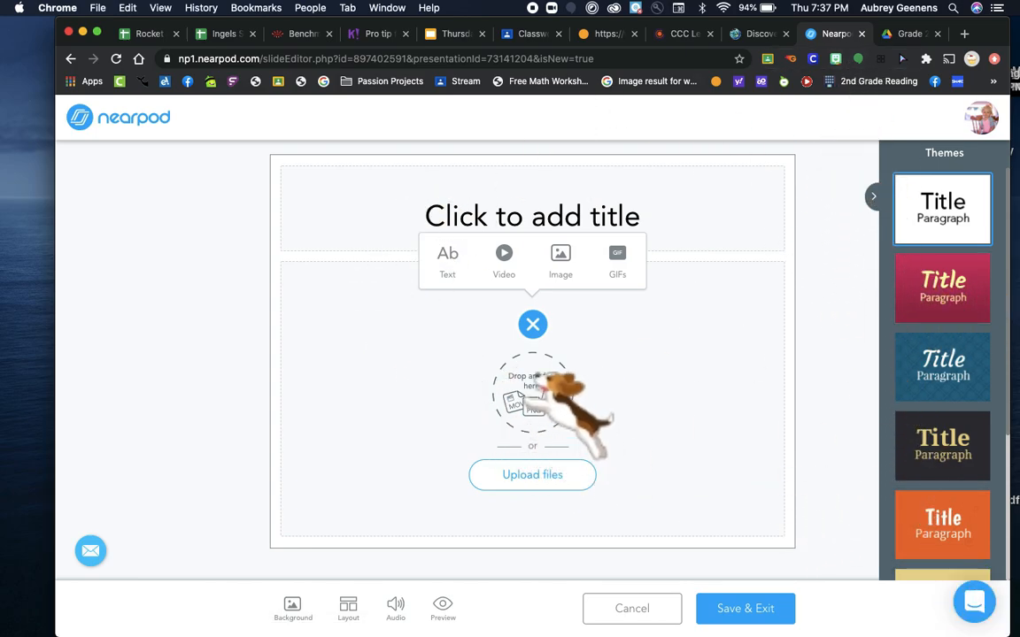
{"action": "left_click", "coordinate": [664, 228]}
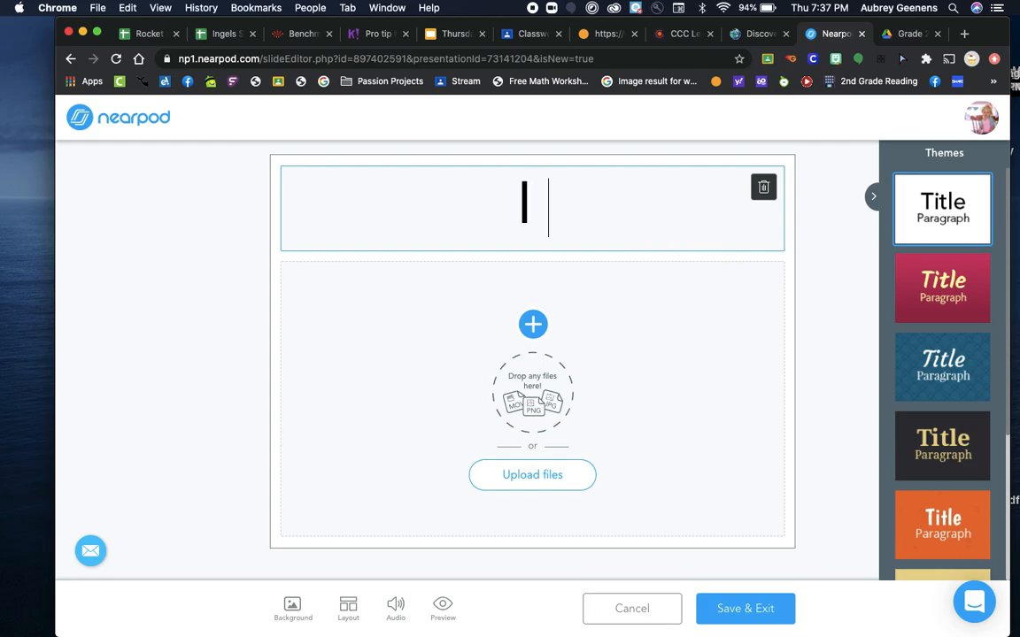
{"action": "type", "text": "I can visual"}
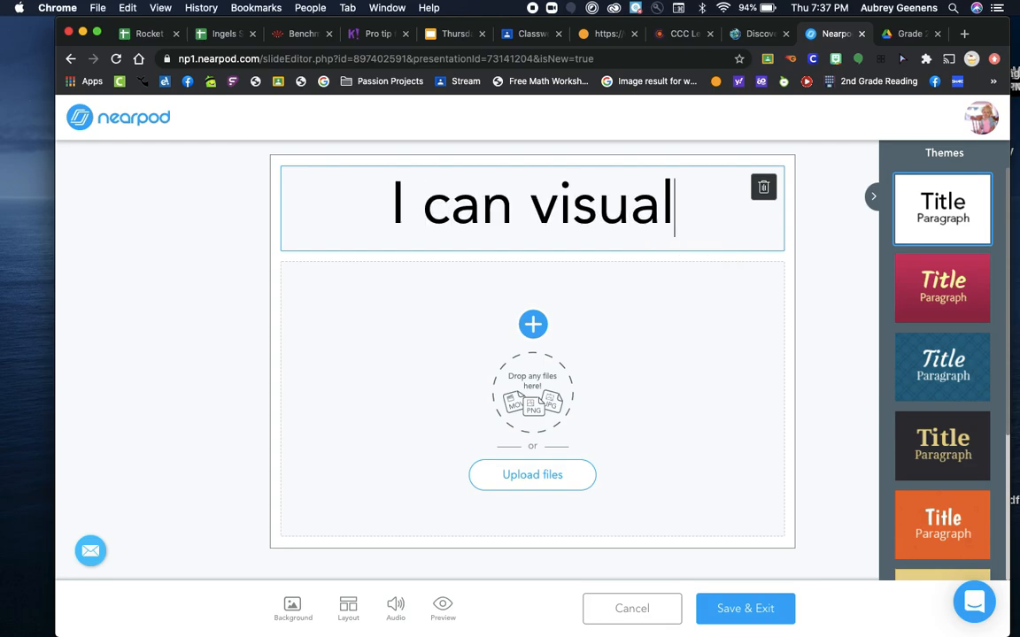
{"action": "type", "text": "ize the story."}
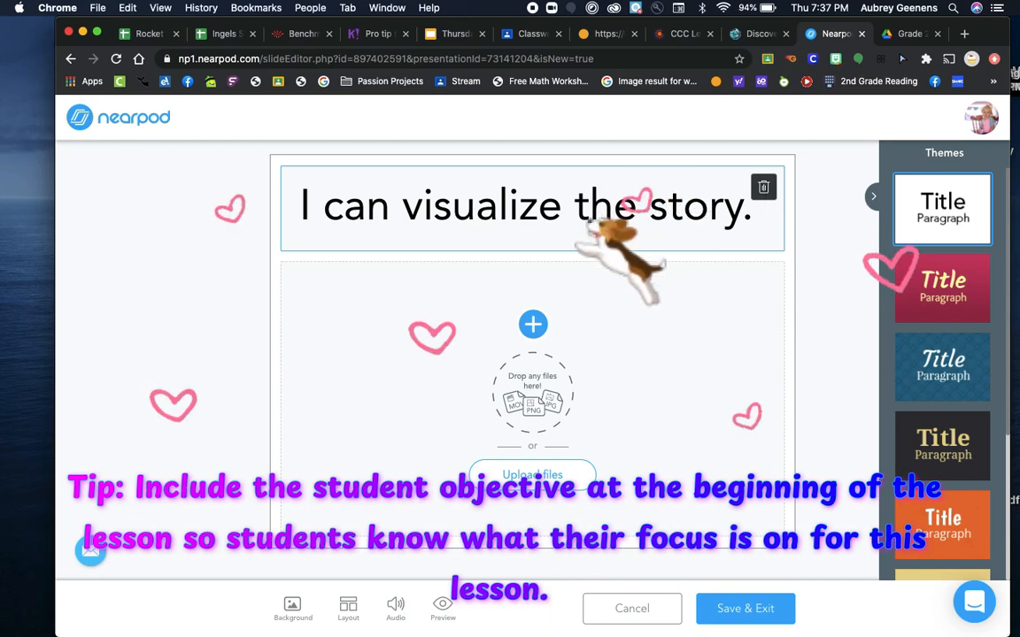
{"action": "left_click", "coordinate": [533, 324]}
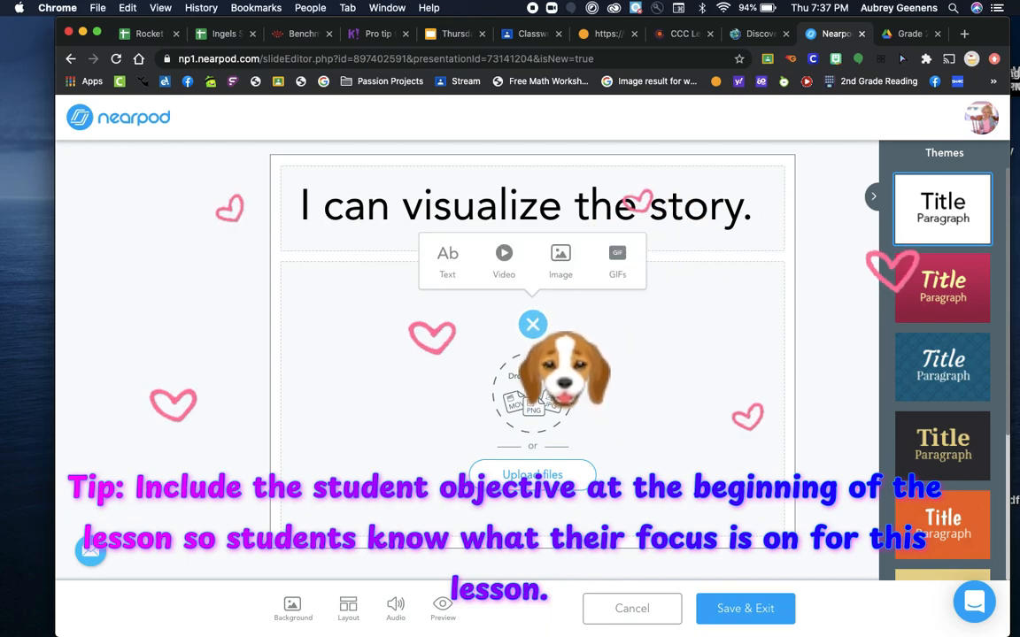
{"action": "left_click", "coordinate": [637, 344]}
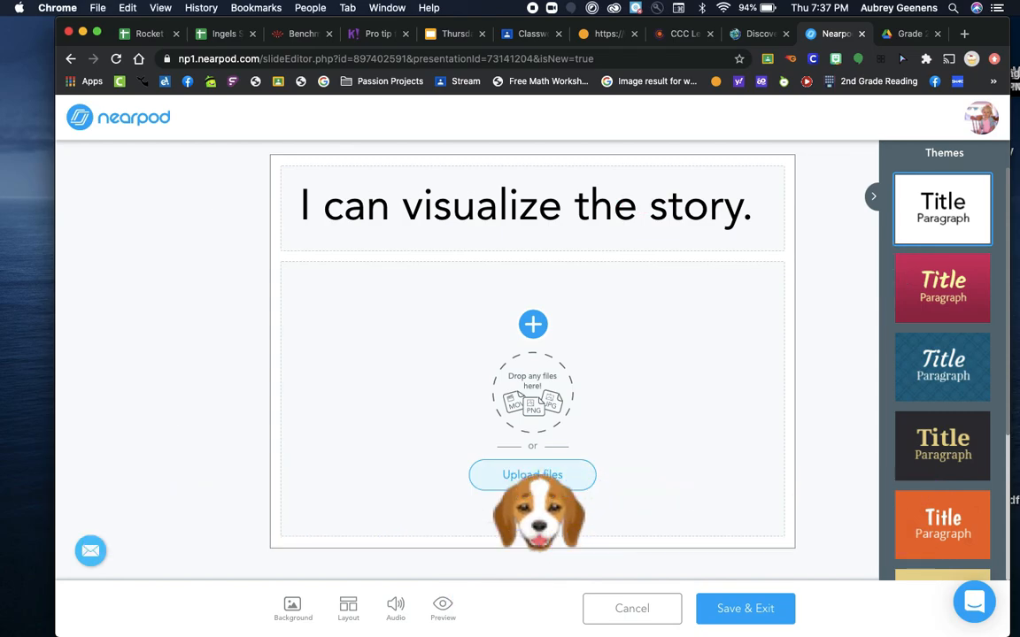
{"action": "left_click", "coordinate": [532, 478]}
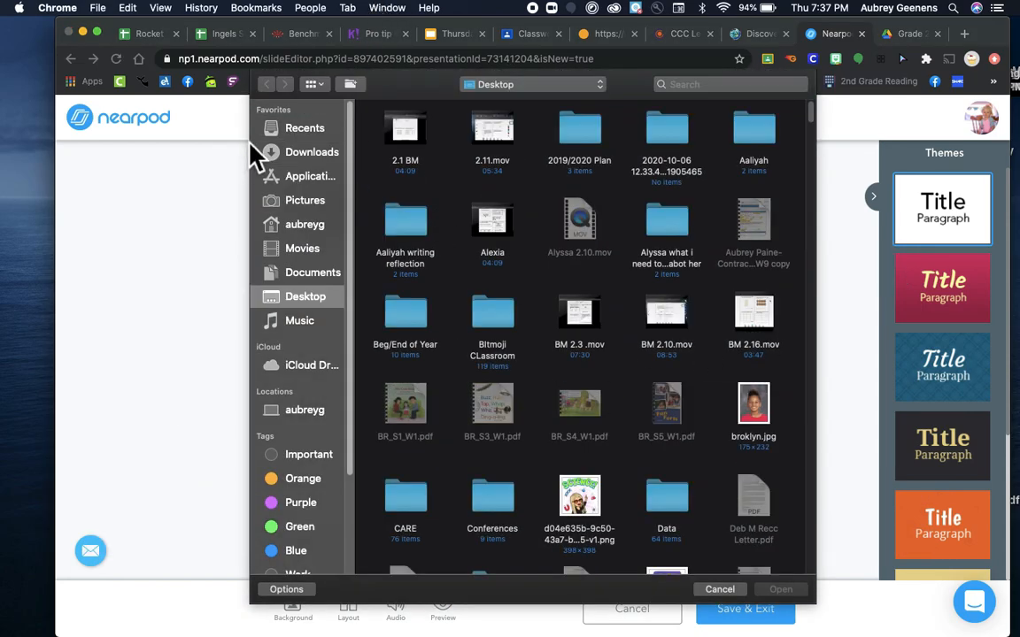
{"action": "left_click", "coordinate": [719, 589]}
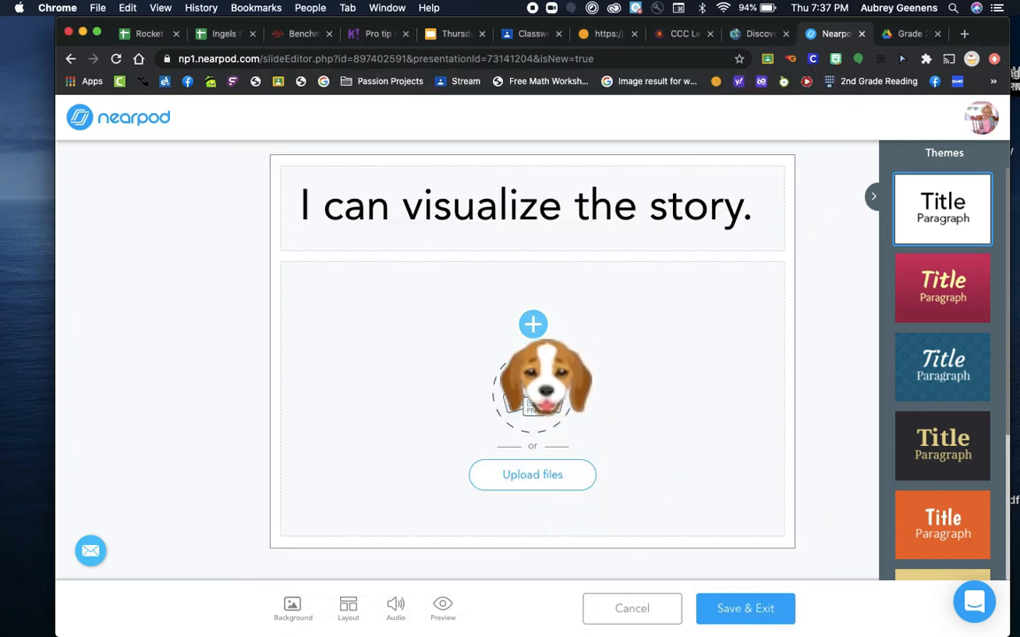
Search the web for a "visualizing anchor chart" image and insert the "Visualizing I Can" poster below the slide title
{"action": "left_click", "coordinate": [532, 326]}
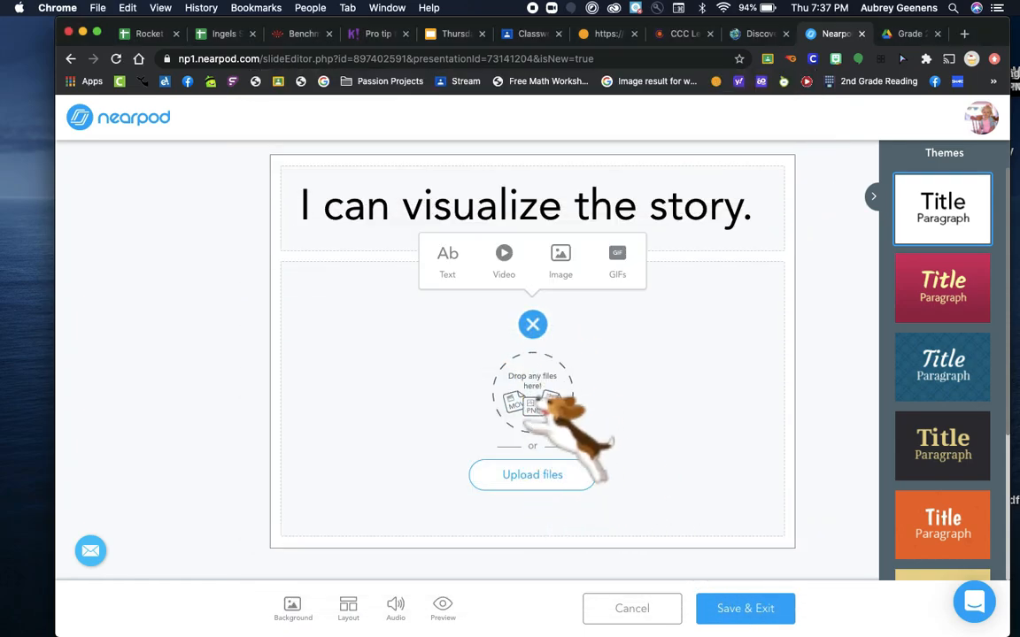
{"action": "left_click", "coordinate": [560, 261]}
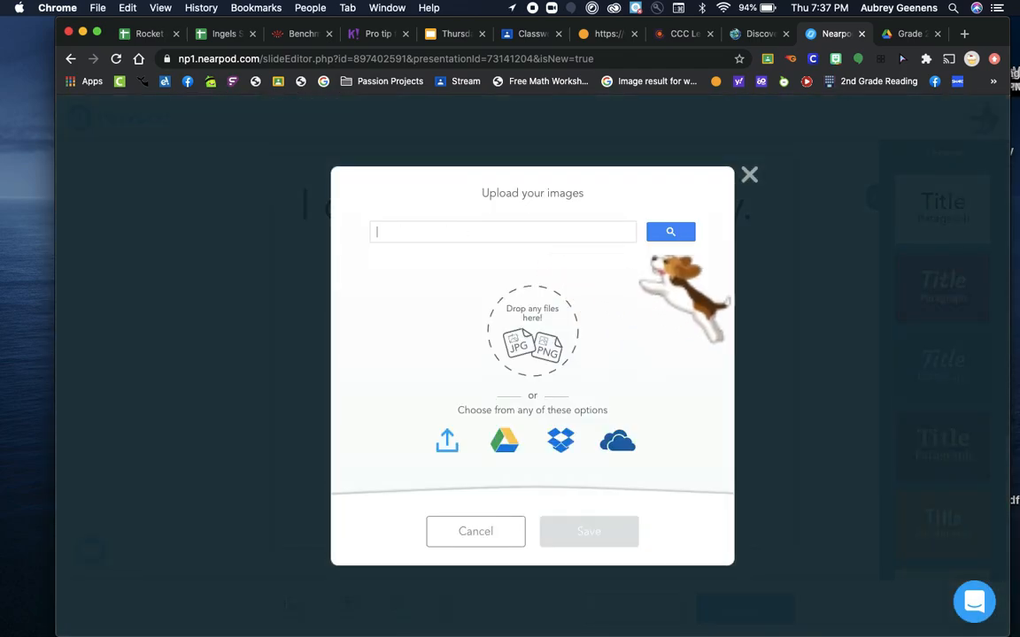
{"action": "type", "text": "visualizing anchor chart"}
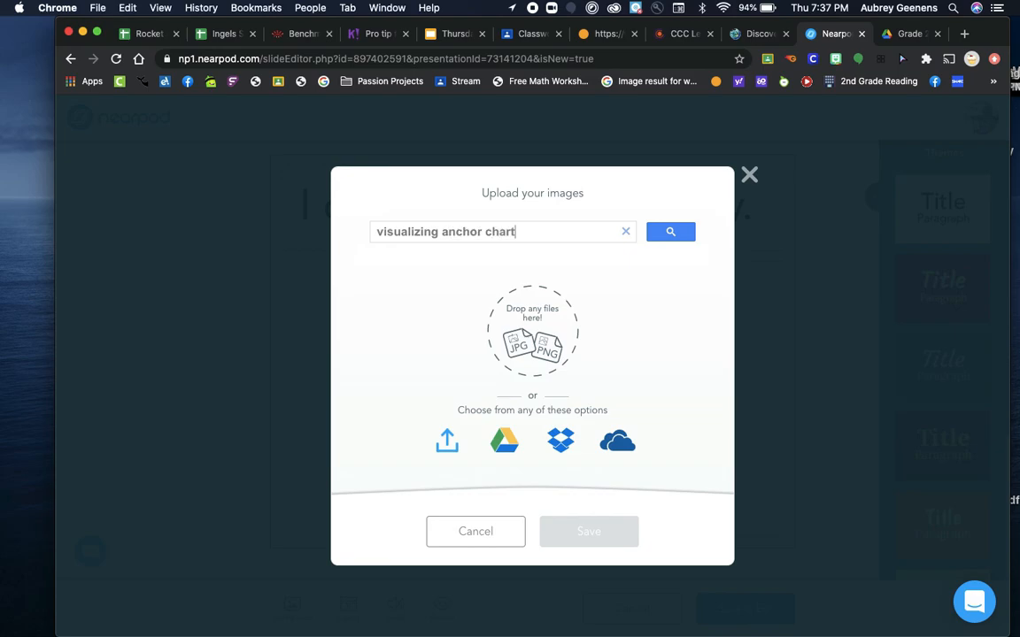
{"action": "key", "text": "Return"}
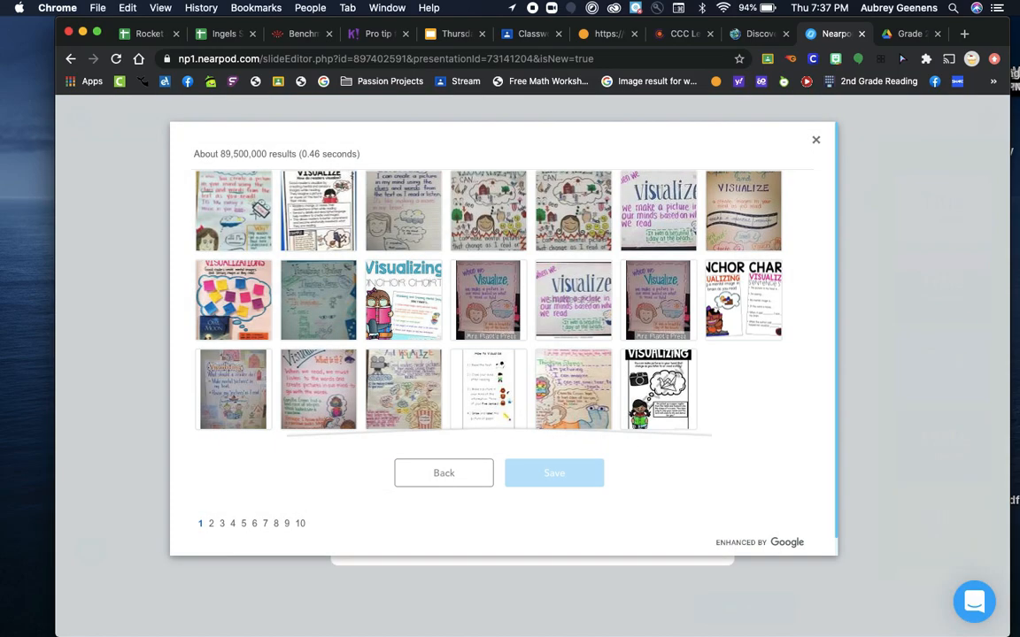
{"action": "left_click", "coordinate": [488, 210]}
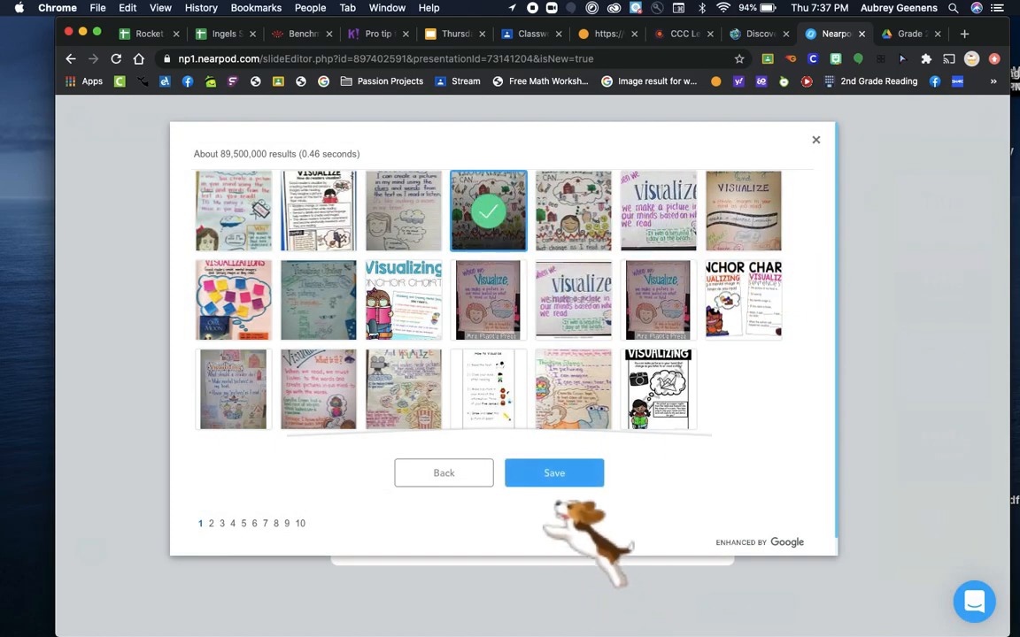
{"action": "left_click", "coordinate": [554, 472]}
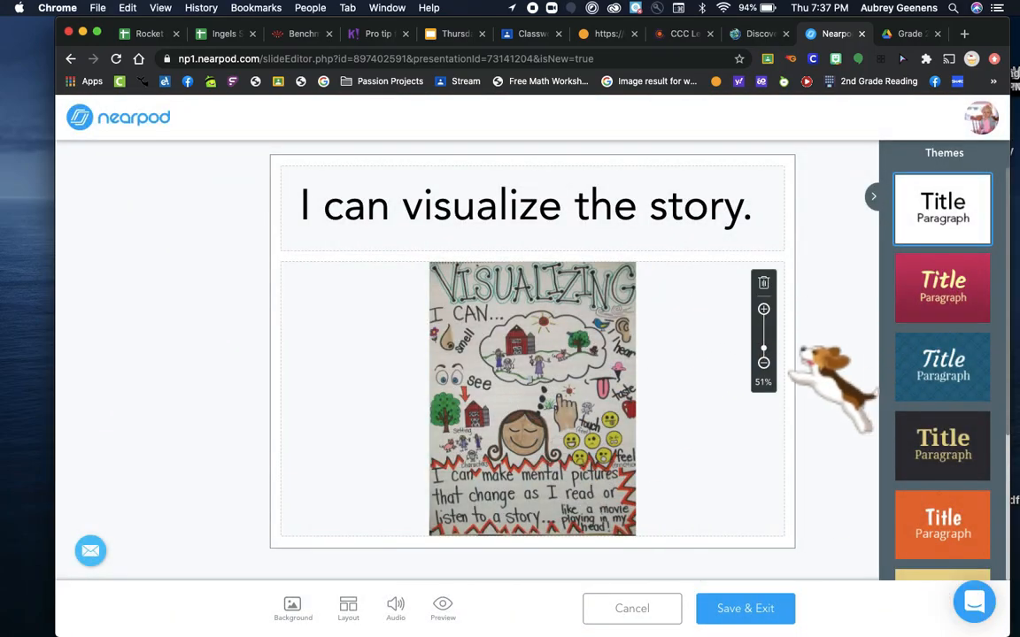